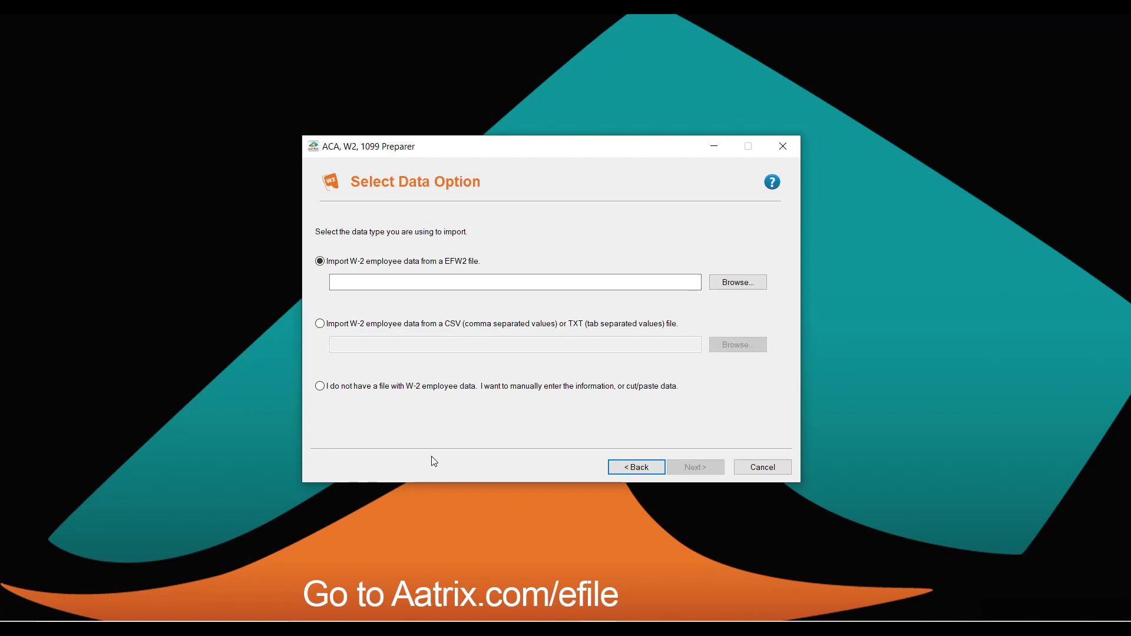
Import the employee data from W2.sample.csv as a CSV/TXT file into the mapping form.
click(319, 324)
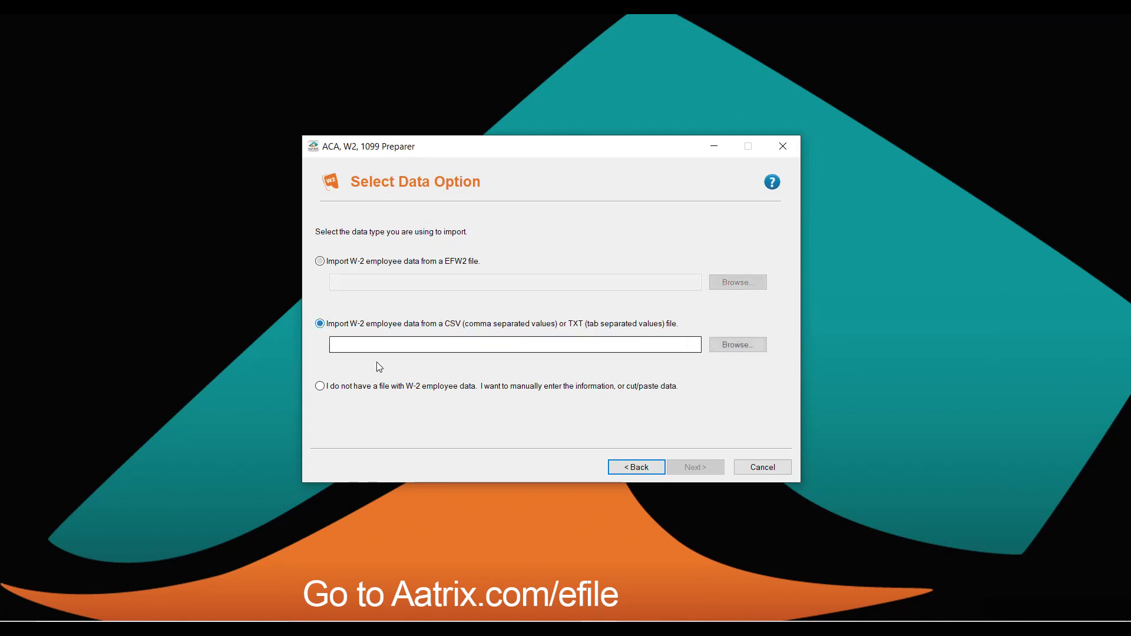
click(738, 345)
double_click(507, 325)
click(693, 472)
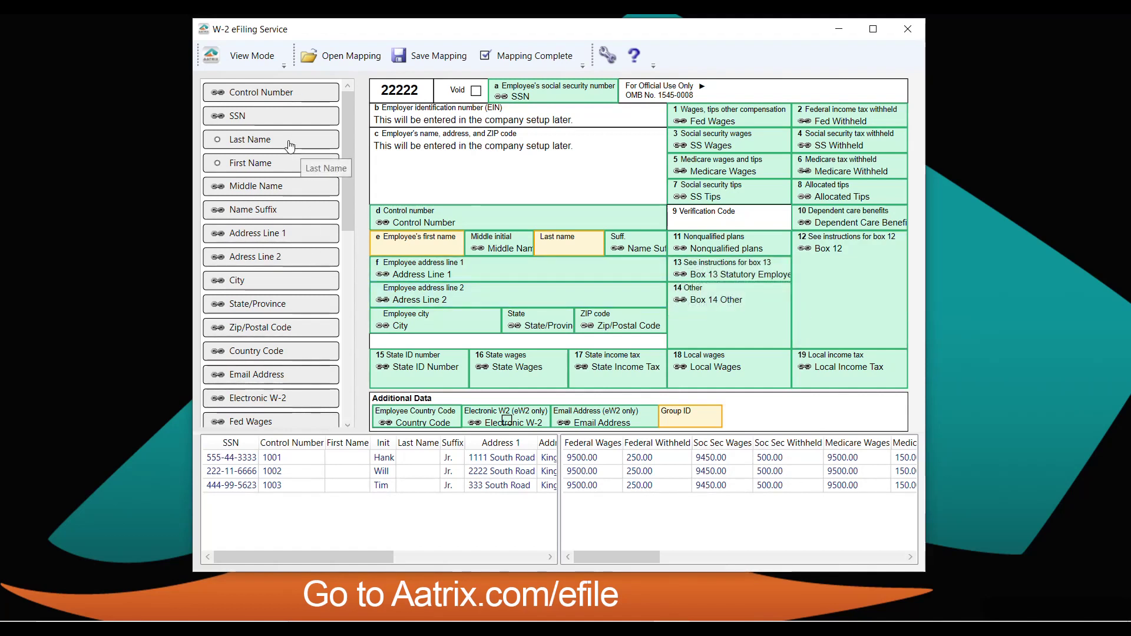
Map the Last Name and First Name columns to the W-2 name boxes and finish mapping.
drag(289, 146, 572, 248)
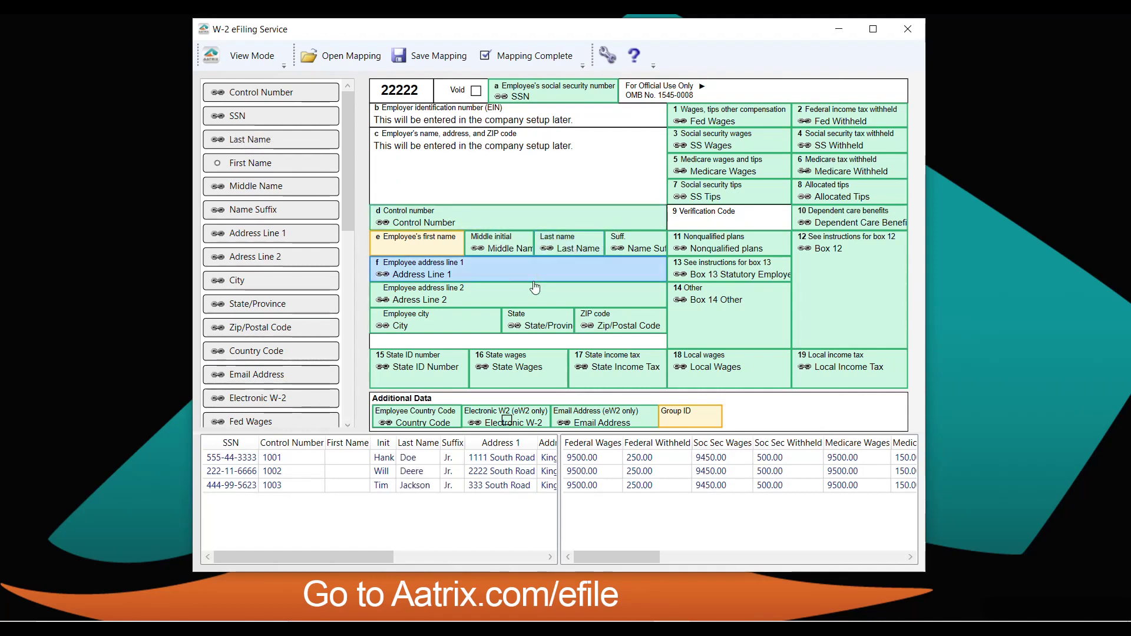
drag(298, 165, 429, 250)
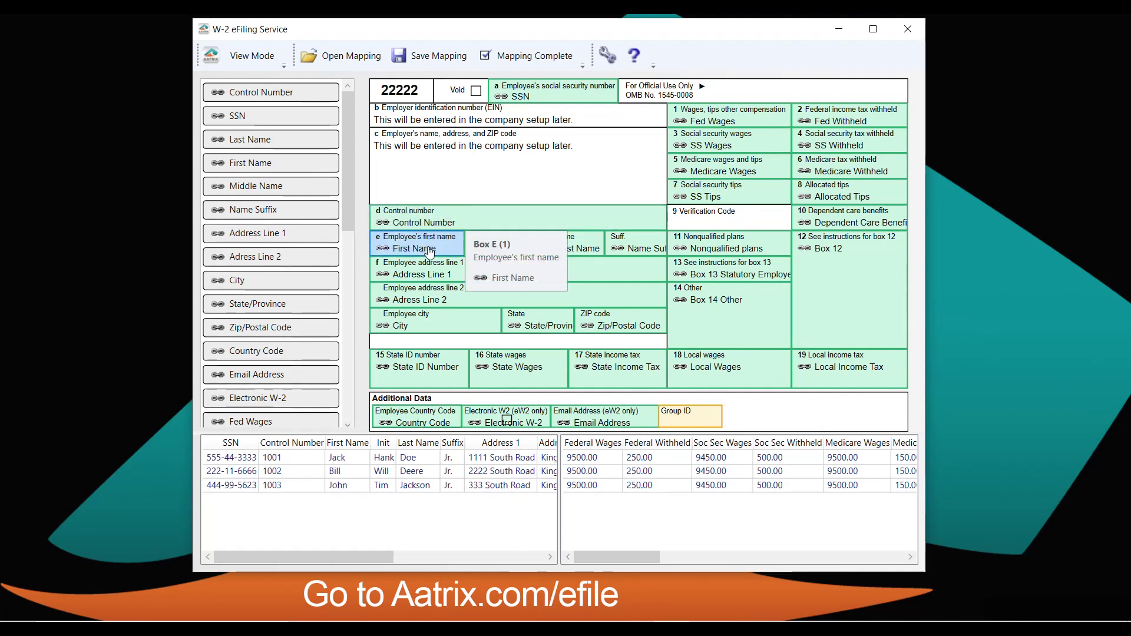
click(528, 57)
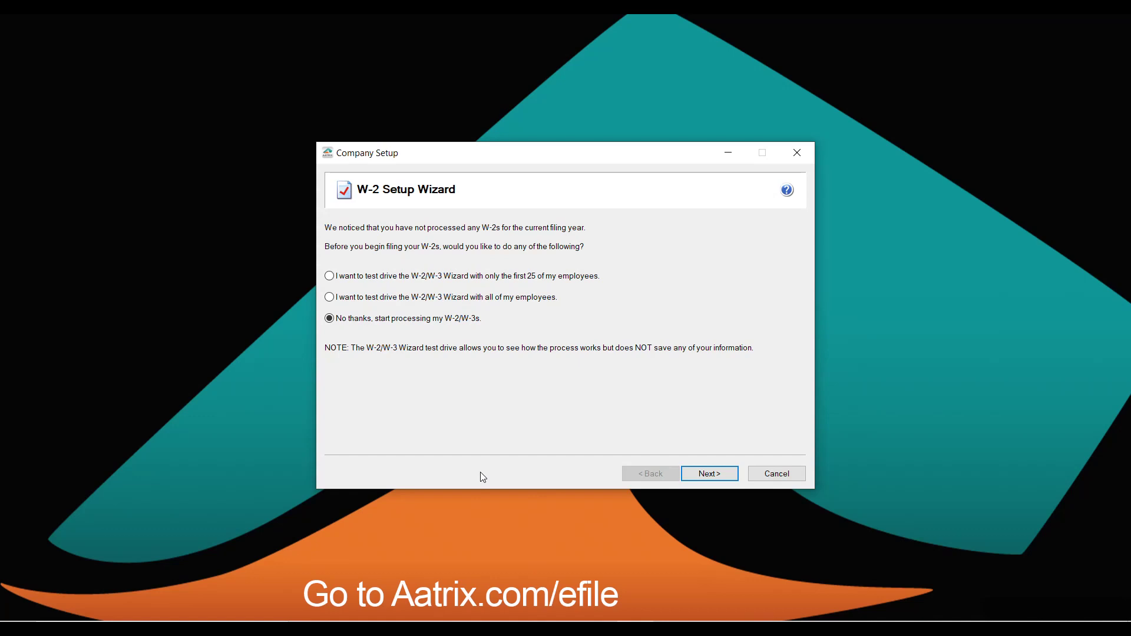
Start processing W-2s without a test drive, confirming the company FEIN and company information.
click(709, 475)
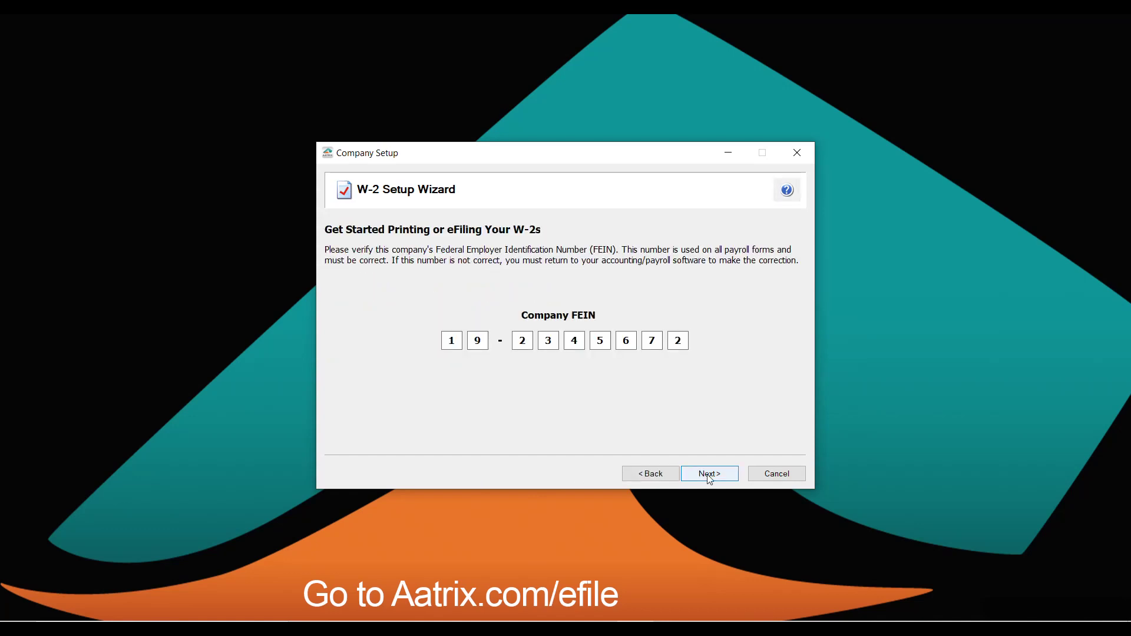
click(710, 475)
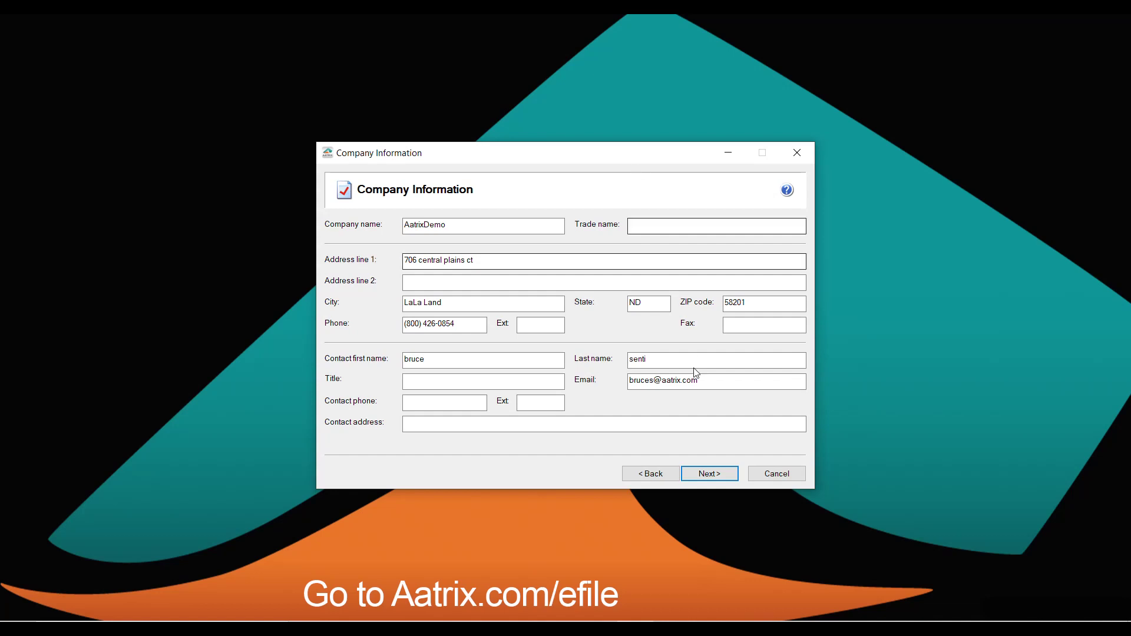
key(Return)
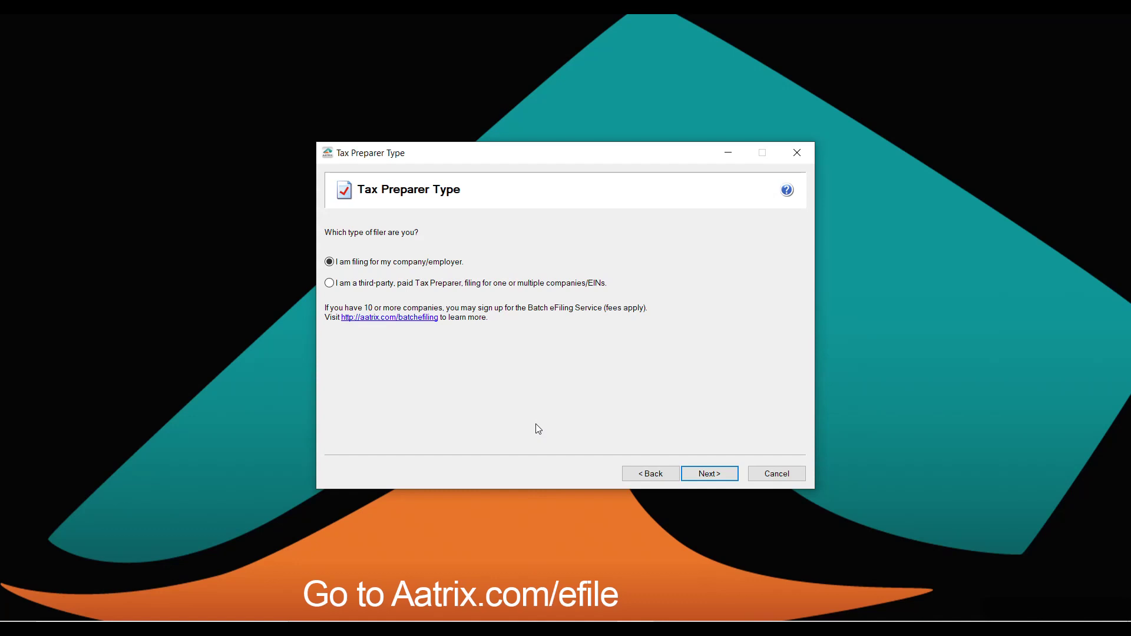
File for own company, accept state/local items, answer Yes to Medicare/Social Security exemptions, no tribal members.
click(702, 475)
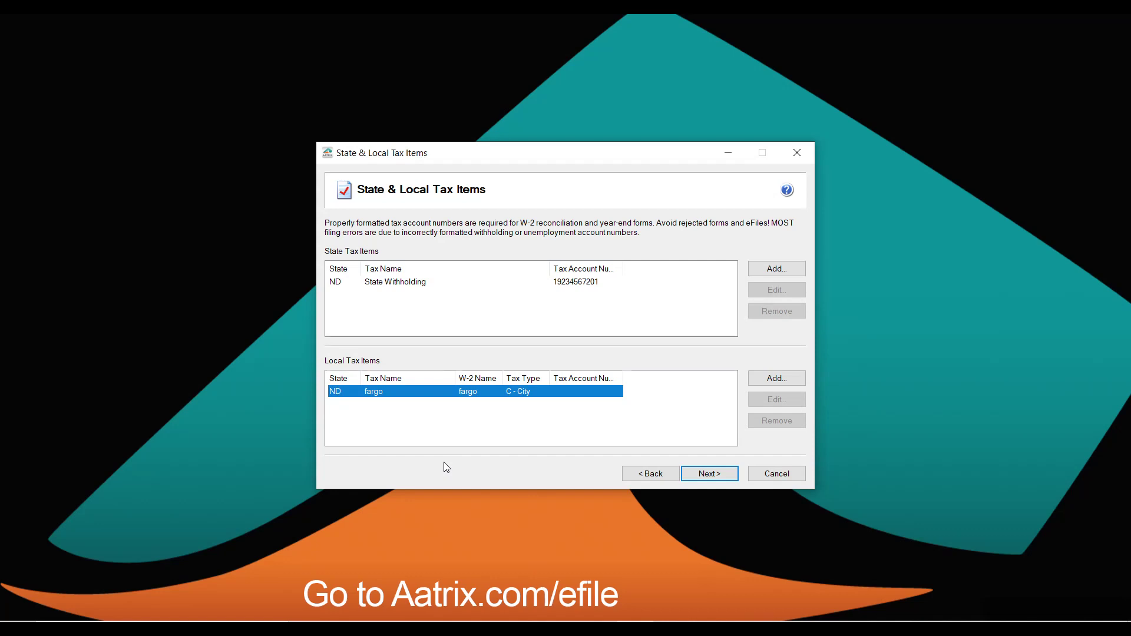
click(711, 475)
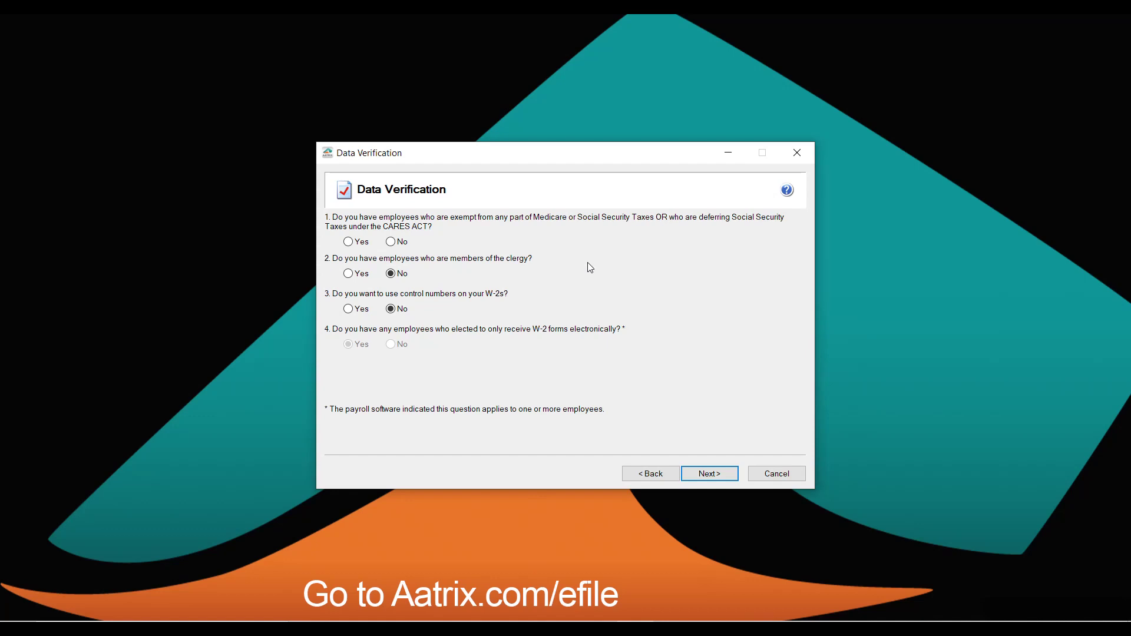
click(349, 242)
click(704, 475)
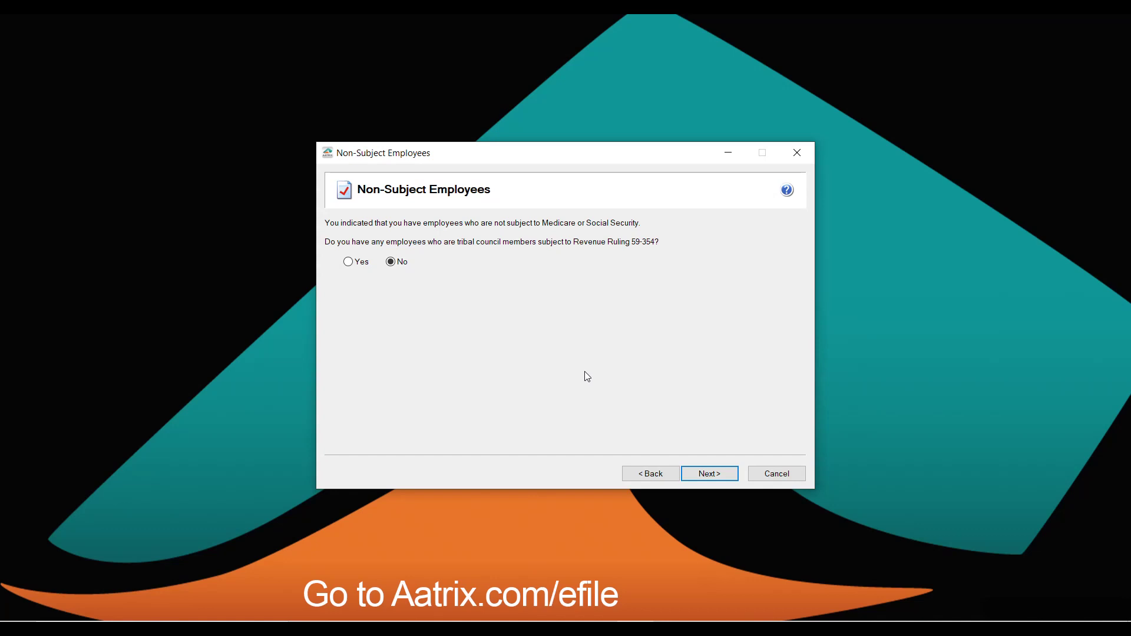
key(Return)
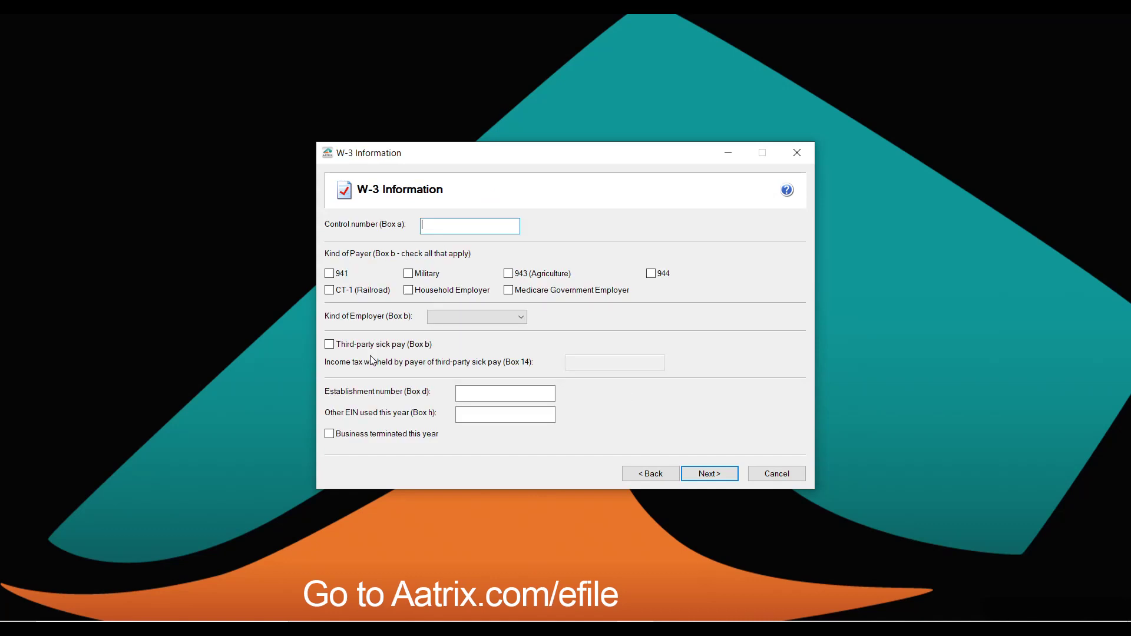
Set the kind of payer to 941 and keep employee SSNs untruncated.
click(330, 274)
click(710, 475)
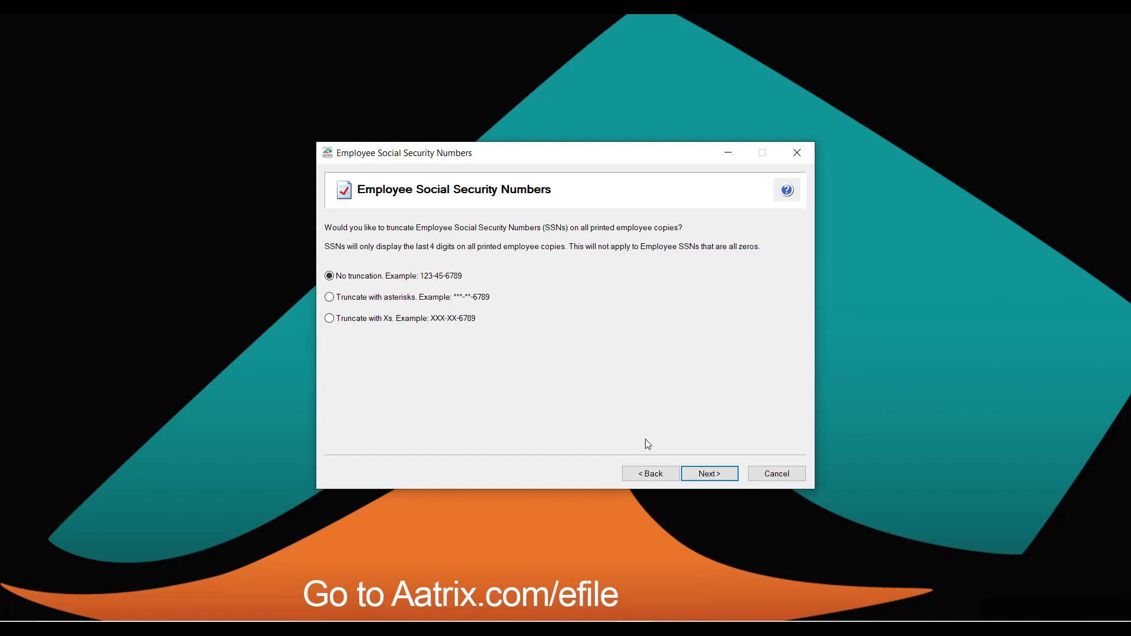
click(710, 471)
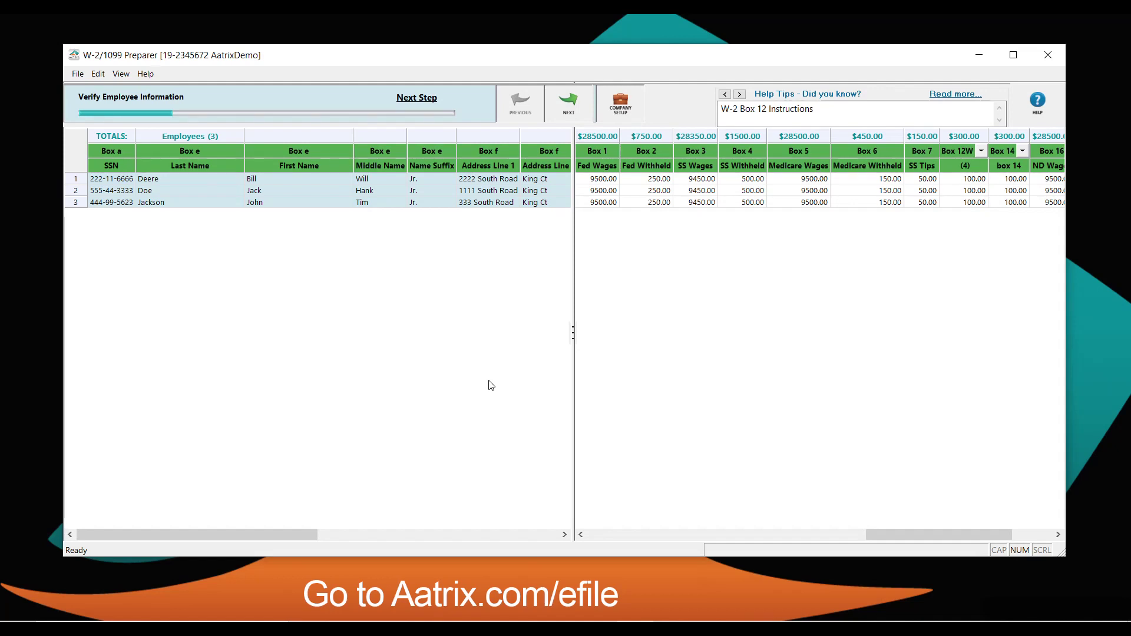
Confirm the additional, federal, state and remaining employee data through to the filing options.
click(567, 112)
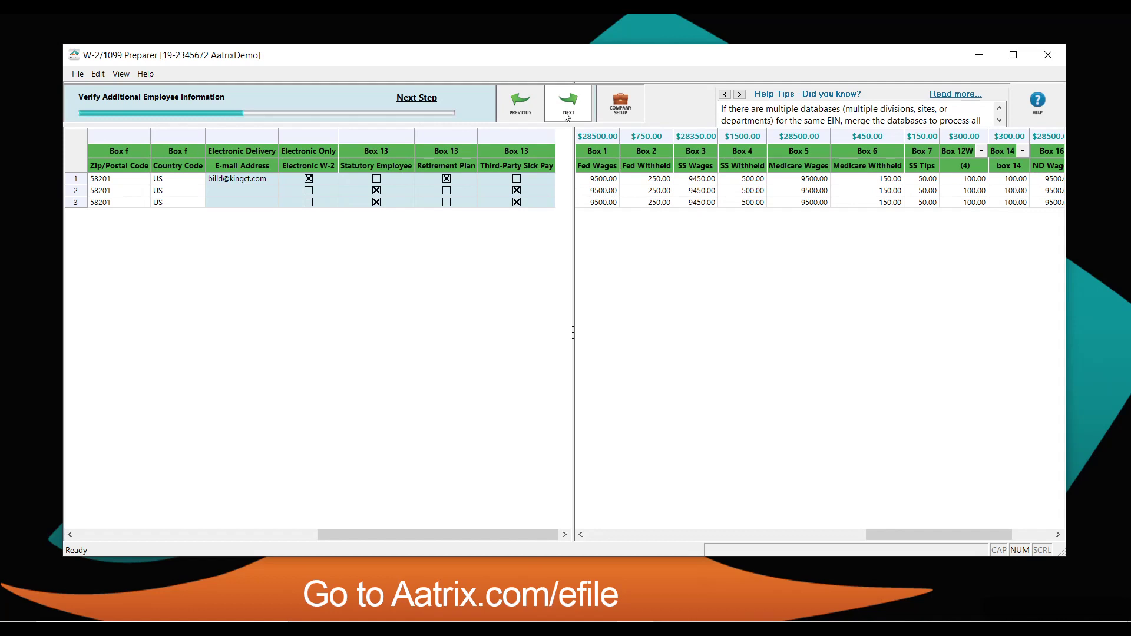
click(567, 105)
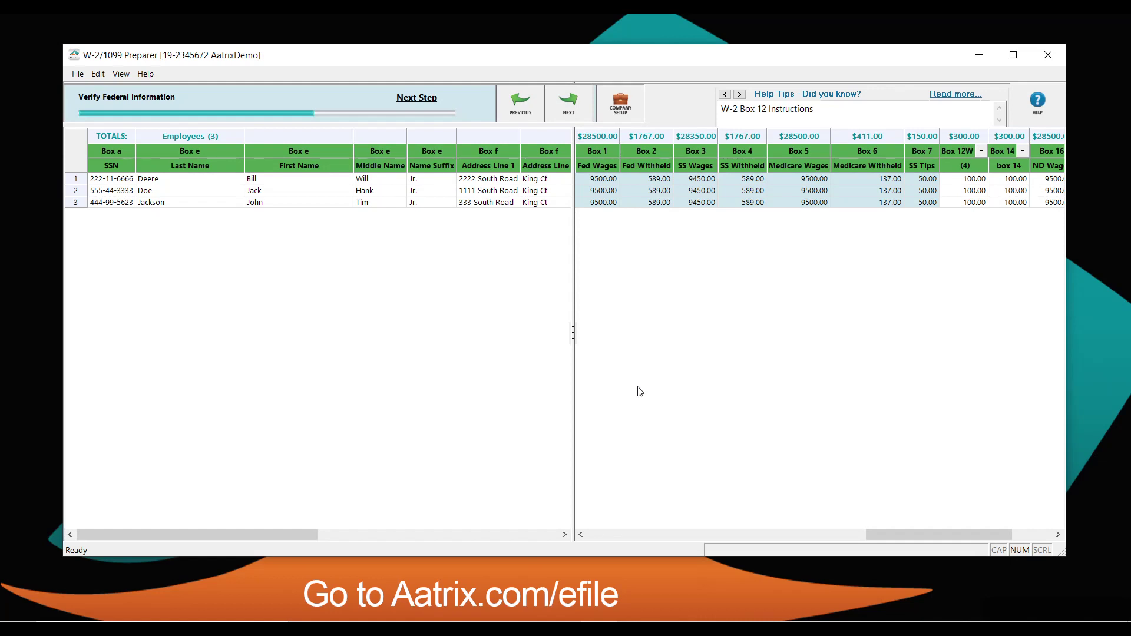
click(568, 101)
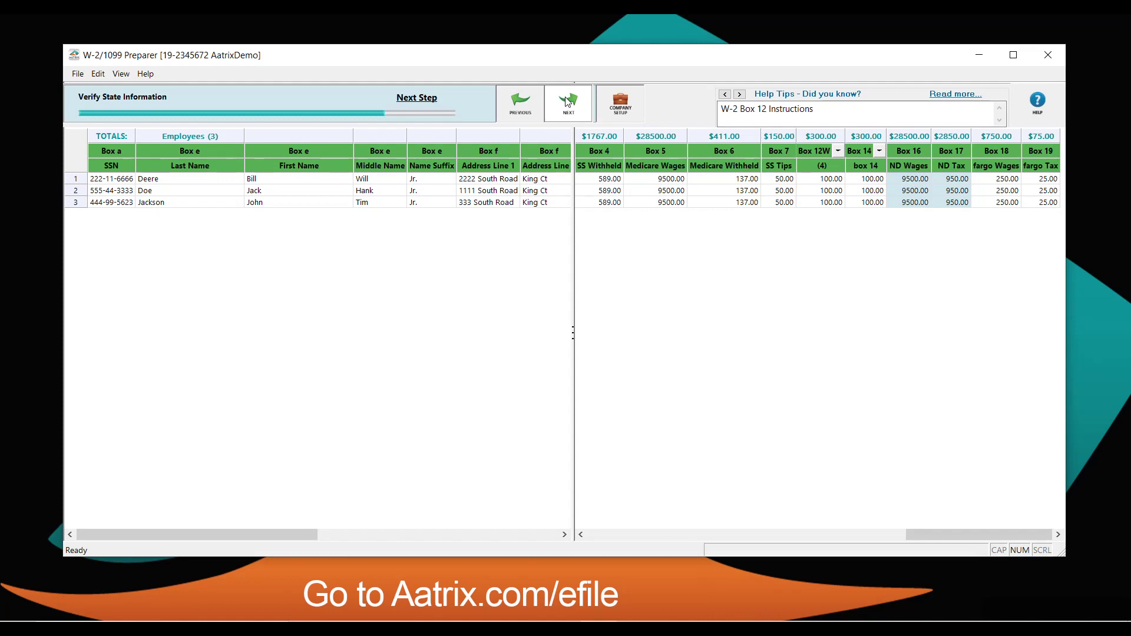
click(568, 102)
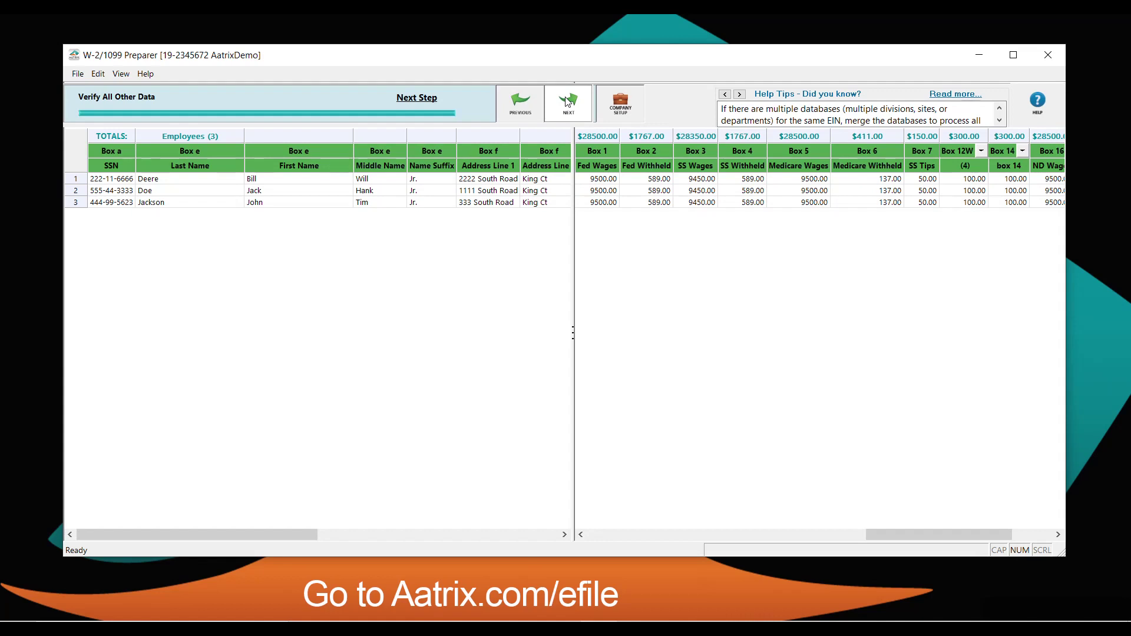
click(568, 103)
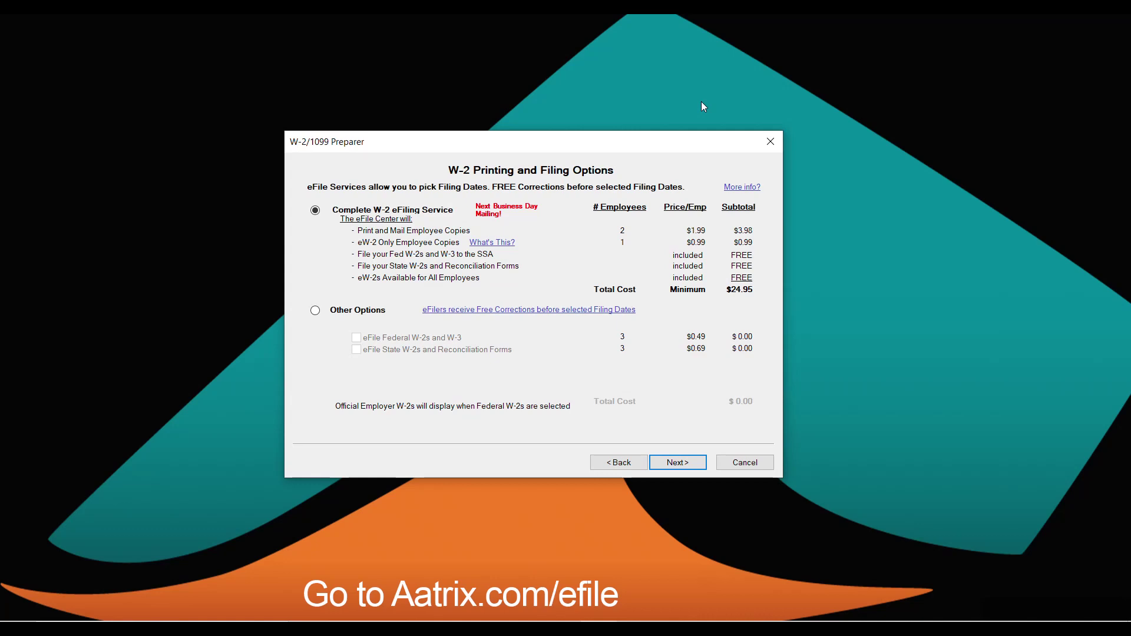
Choose Complete W-2 eFiling Service with a PDF archive and North Dakota state filing.
click(679, 462)
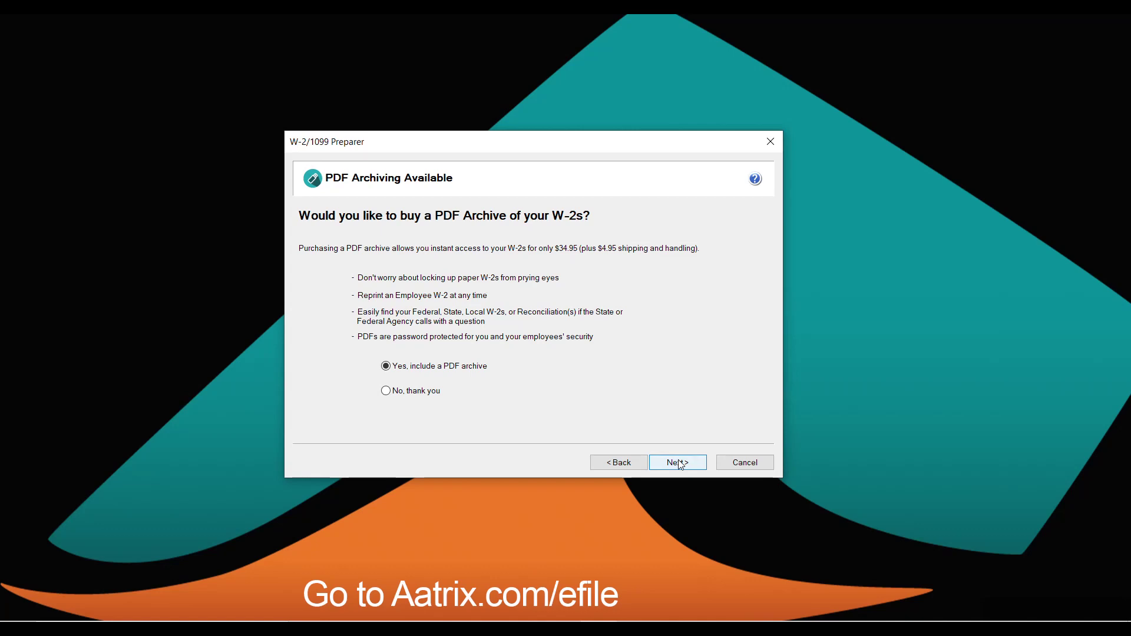
click(679, 463)
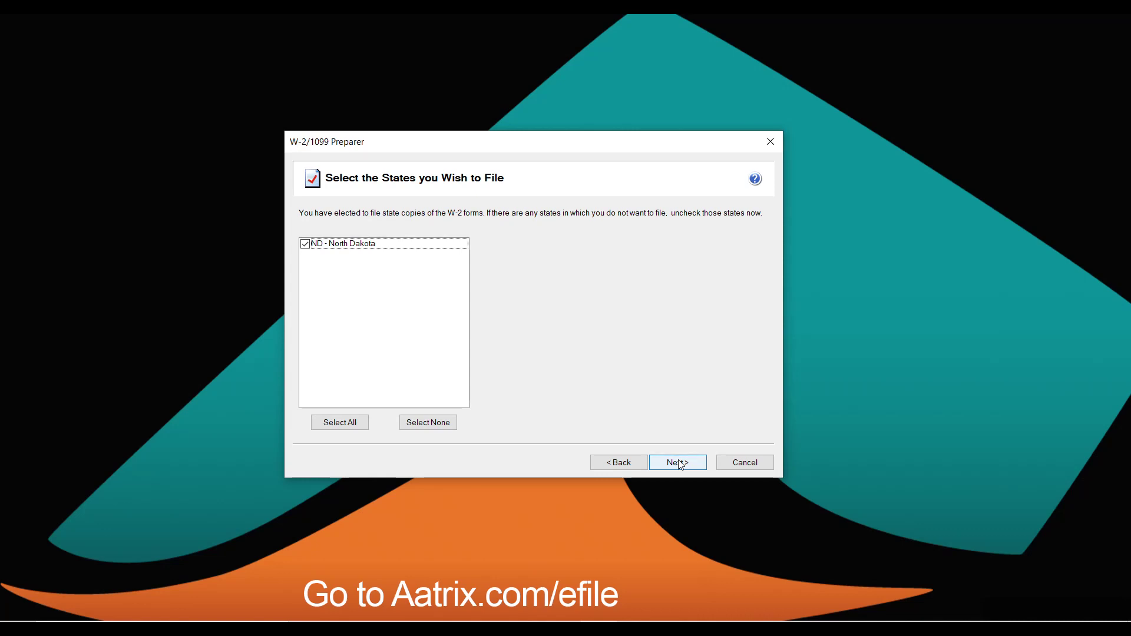
click(679, 463)
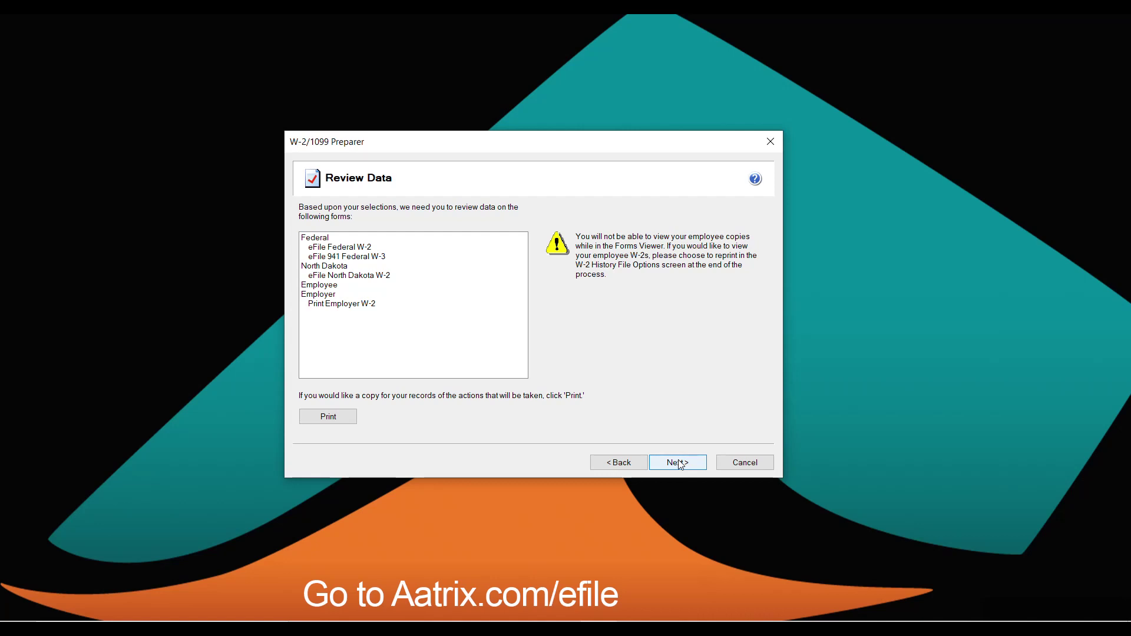
click(677, 463)
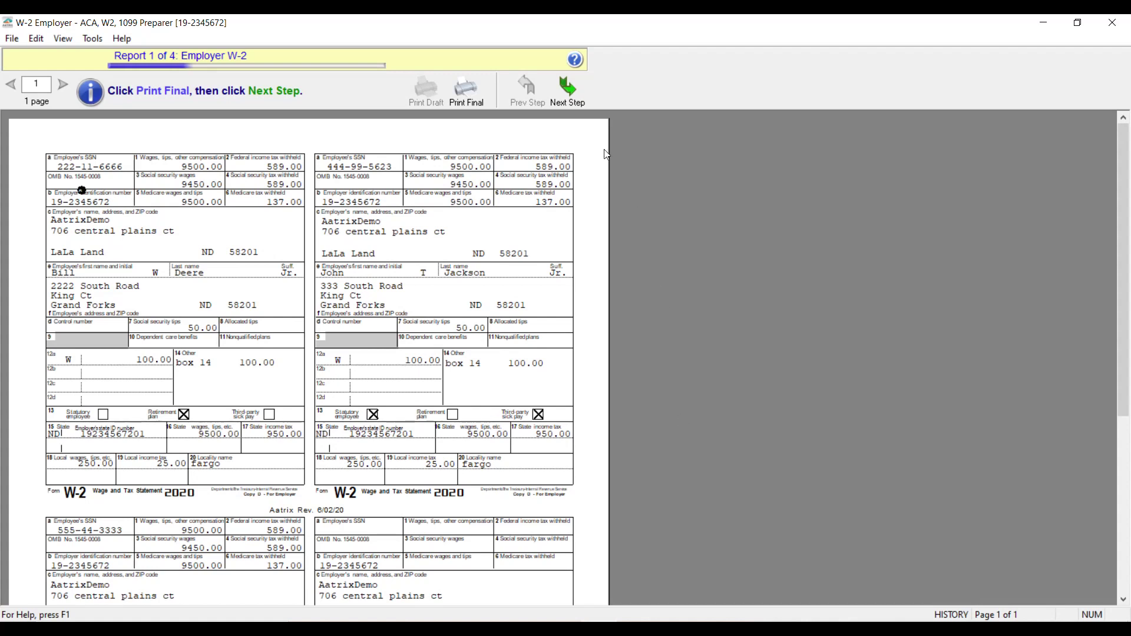
Advance past the Employer W-2 report (1 of 4) in the forms viewer.
click(568, 88)
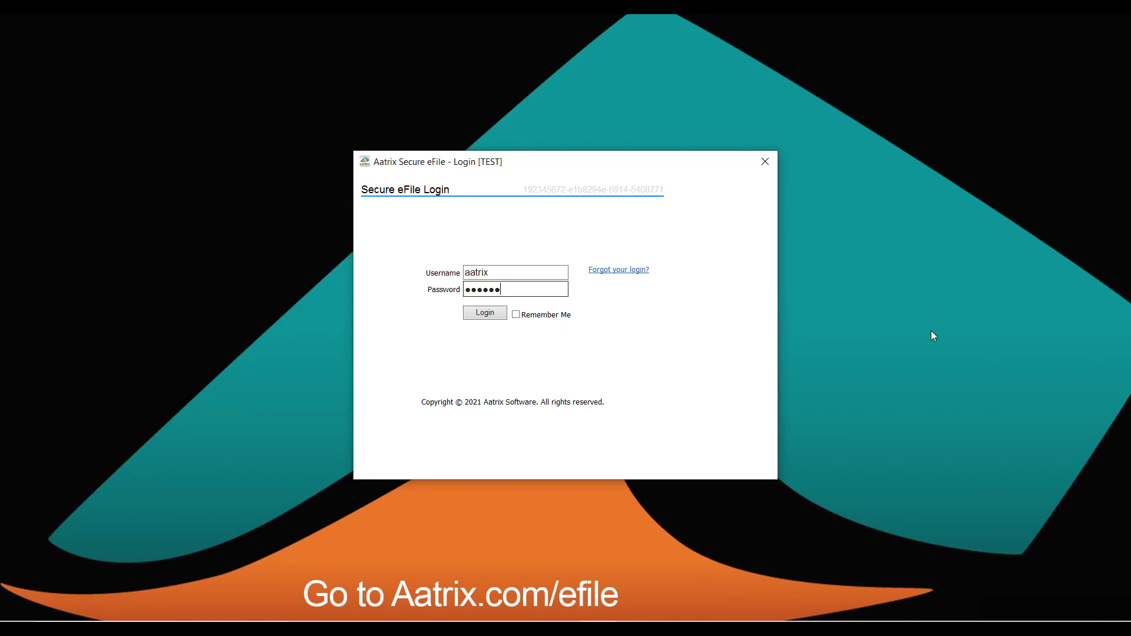
Log in to Aatrix Secure eFile and accept the enrollment information on file.
key(Return)
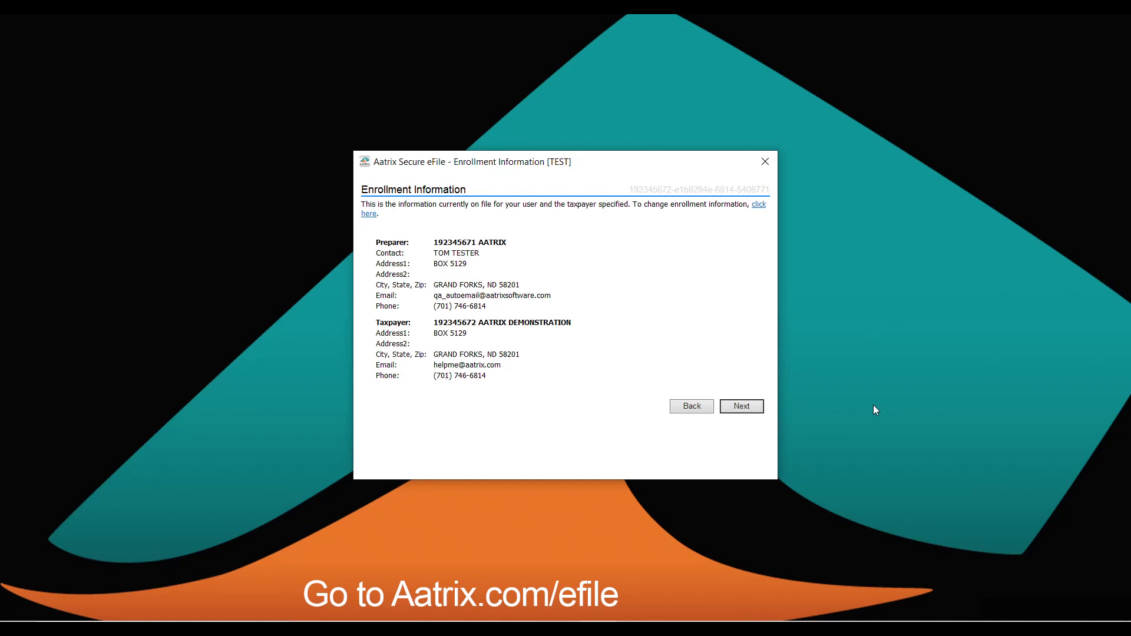
key(Return)
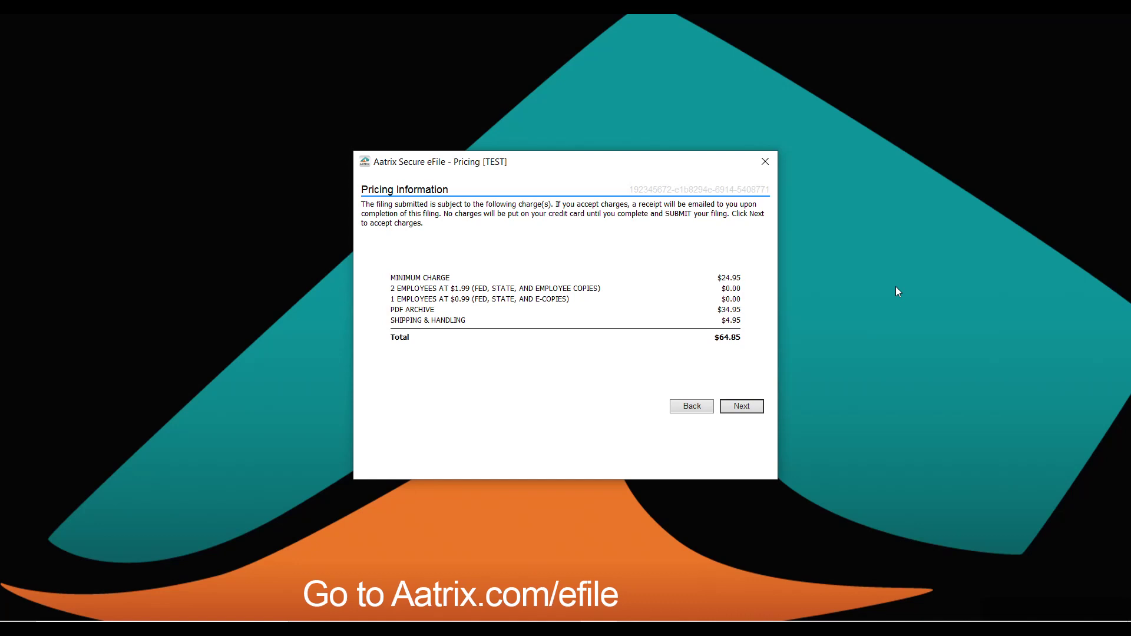
Accept the $64.85 filing charges and decline the combined Affordable Care Act filing service.
key(Return)
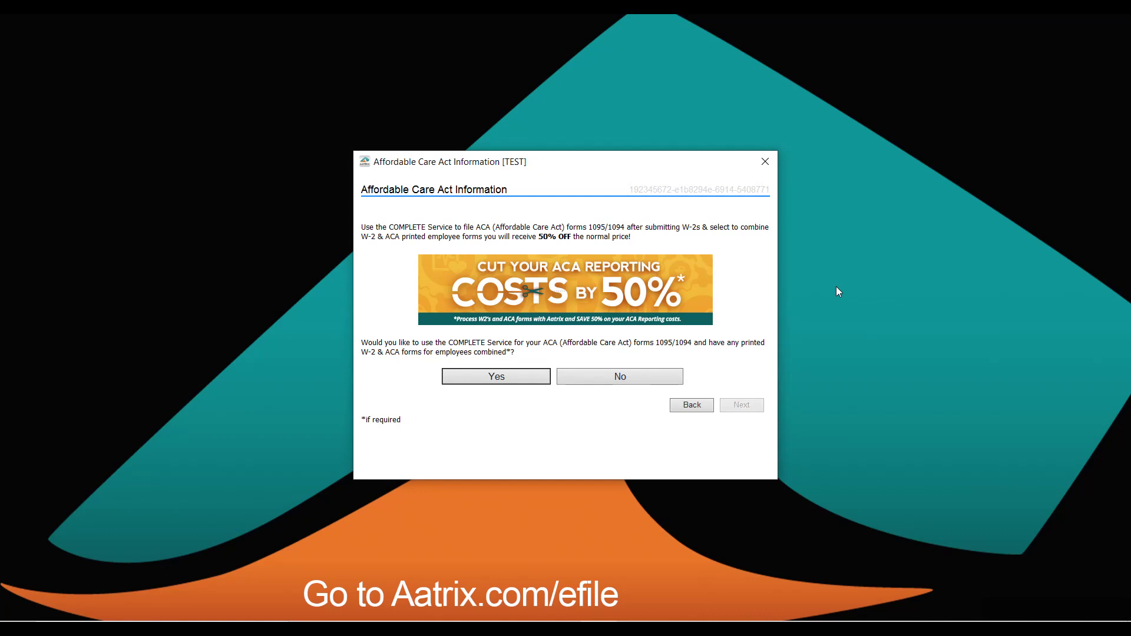
click(646, 380)
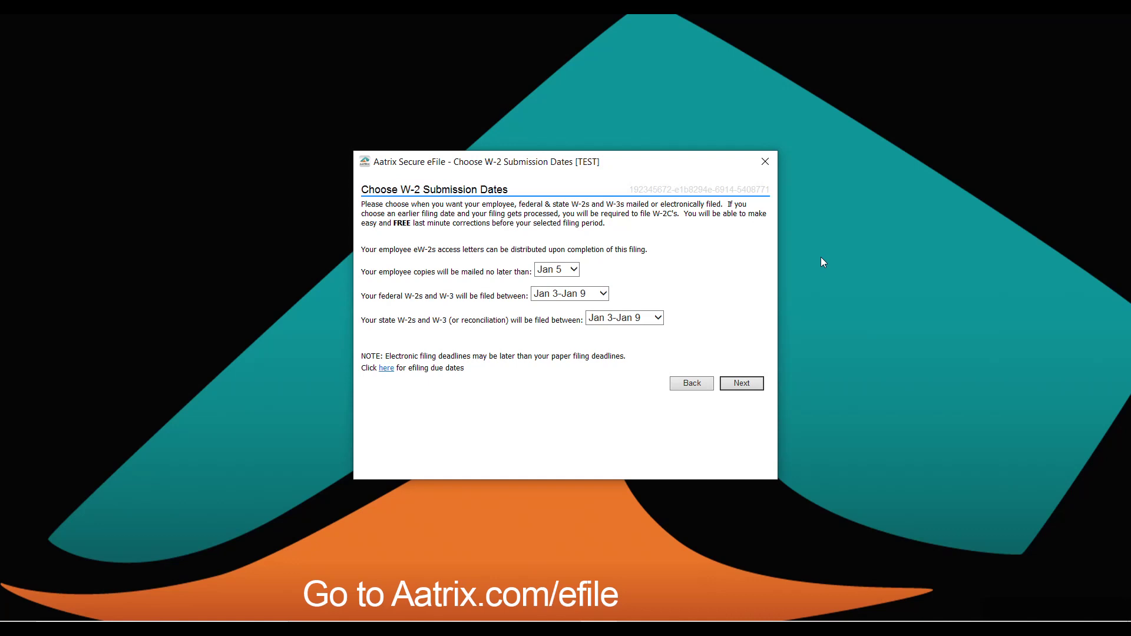
Accept the proposed W-2 submission dates, the prefilled credit card billing details and the archive PDF mailing address.
key(Return)
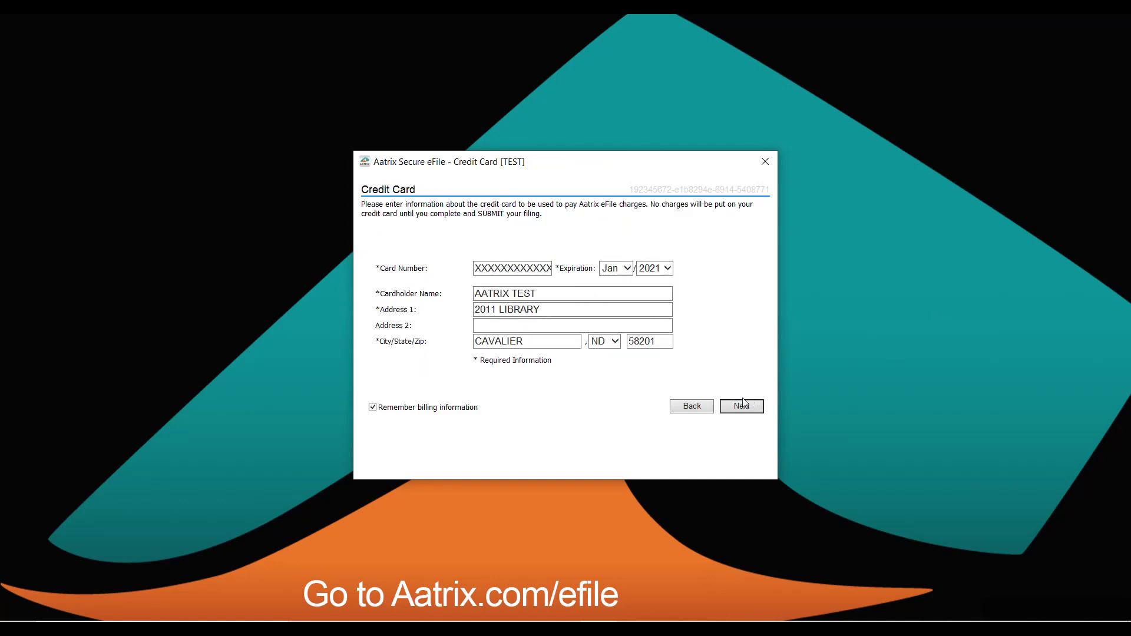
key(Return)
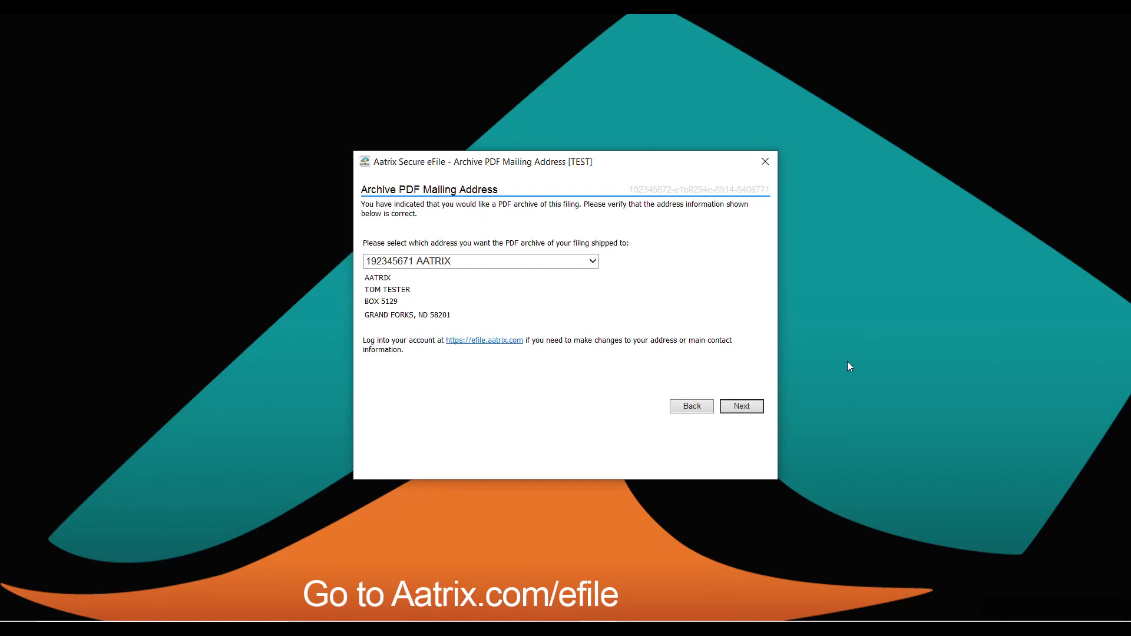
key(Return)
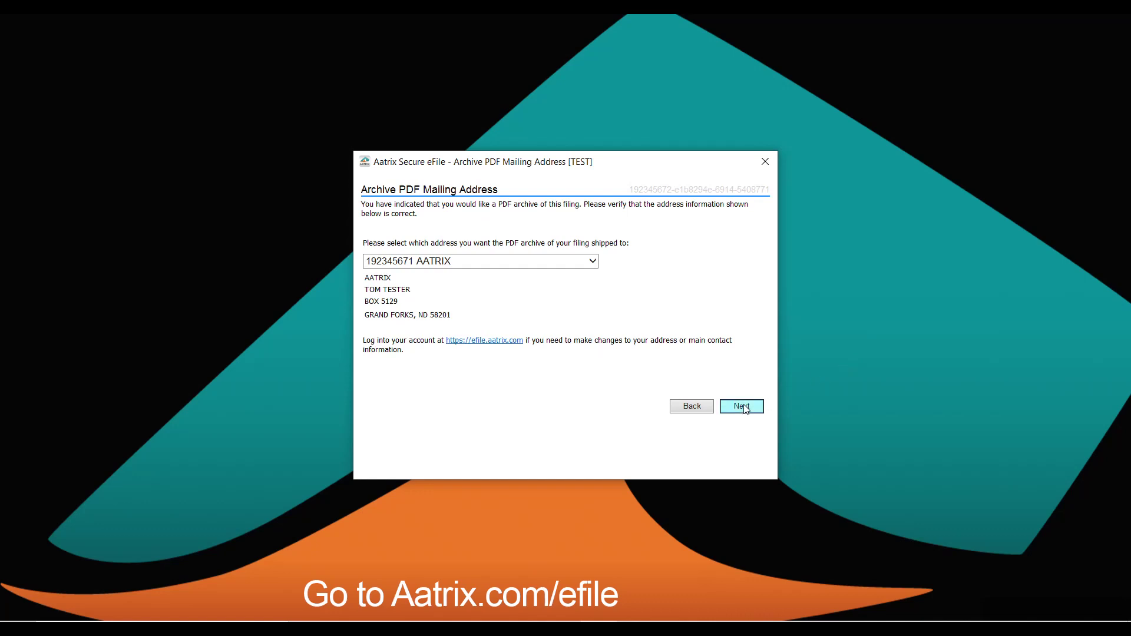